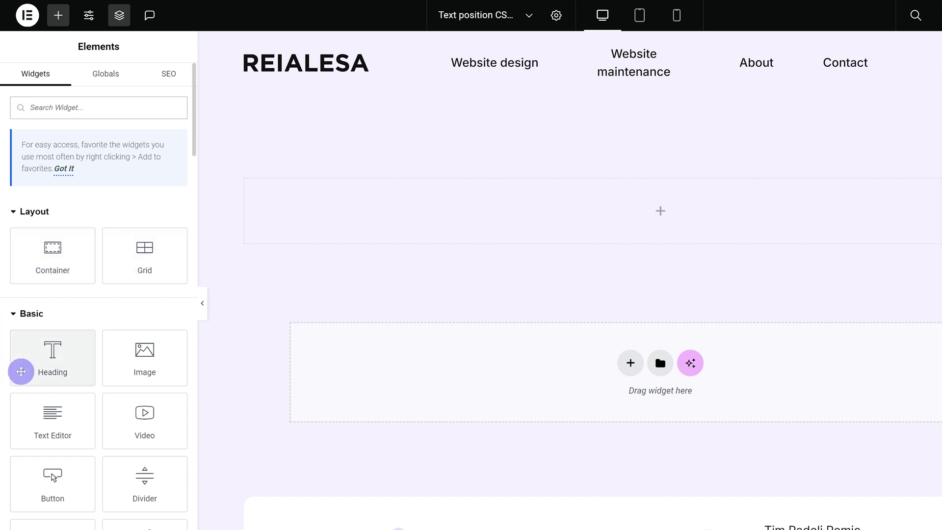
Place a Heading widget in the top empty container and delete the extra Text Editor block
{"action": "left_click_drag", "start_coordinate": [21, 370], "coordinate": [451, 240]}
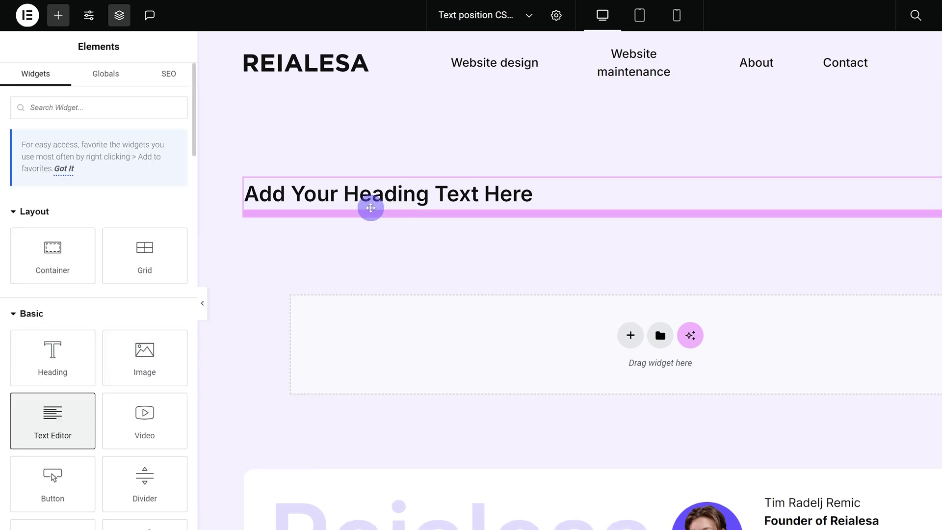
{"action": "left_click_drag", "start_coordinate": [370, 206], "coordinate": [368, 208]}
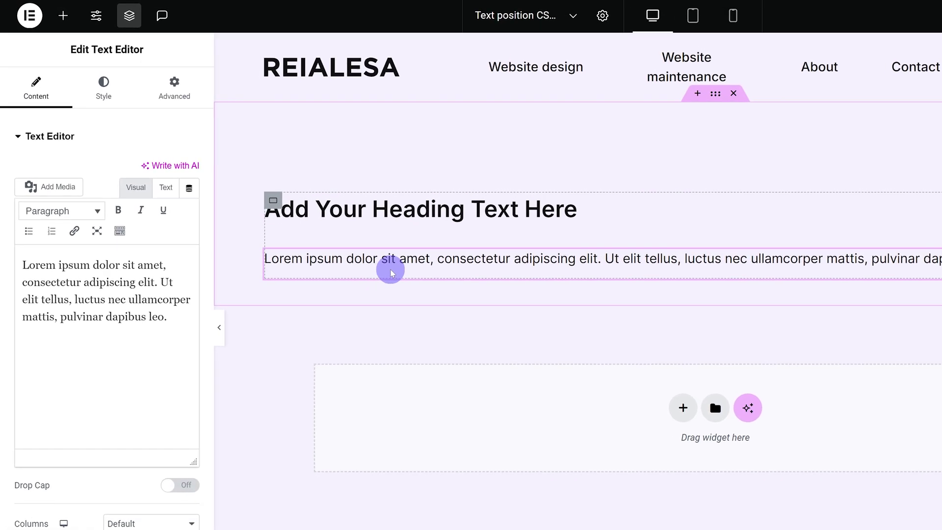
{"action": "left_click", "coordinate": [154, 176]}
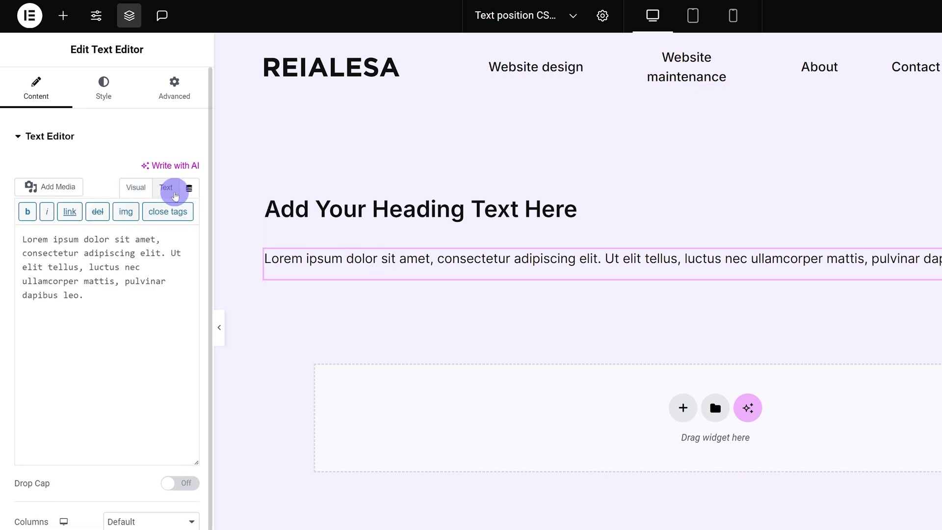
{"action": "right_click", "coordinate": [359, 274]}
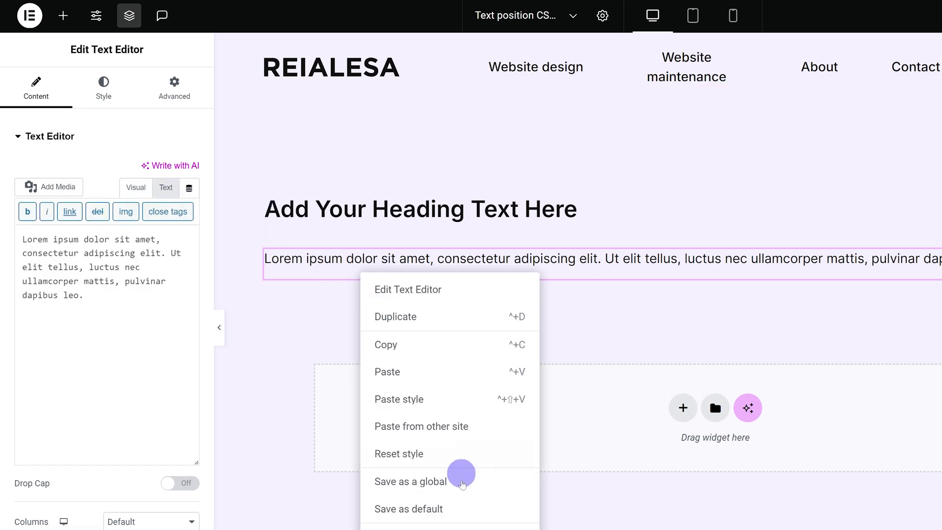
{"action": "key", "text": "Delete"}
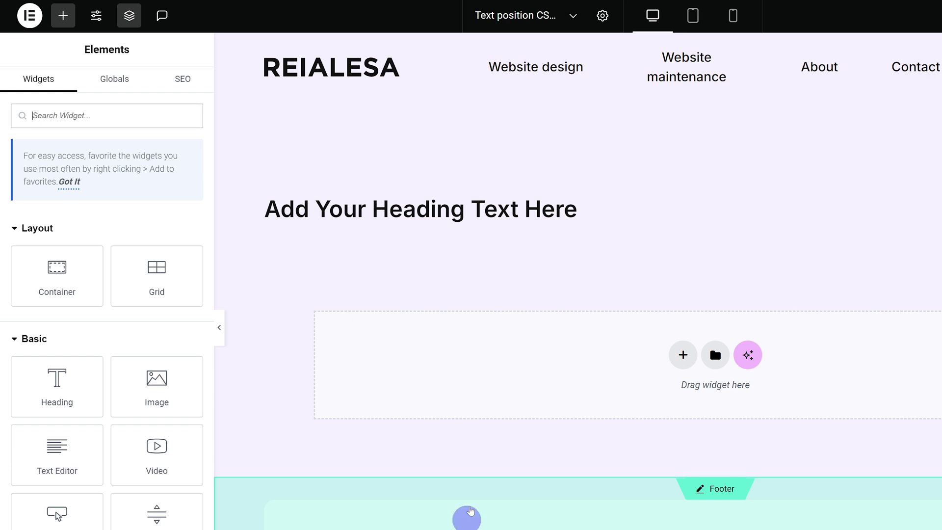
Open the heading's settings and begin selecting the placeholder title text
{"action": "left_click", "coordinate": [450, 216]}
{"action": "left_click", "coordinate": [165, 198]}
{"action": "key", "text": "ctrl+shift+Left"}
Replace the title with 'Make sure you <div>subscribe</div> ;)'
{"action": "key", "text": "ctrl+a"}
{"action": "type", "text": "Make sure you subscribe ;)"}
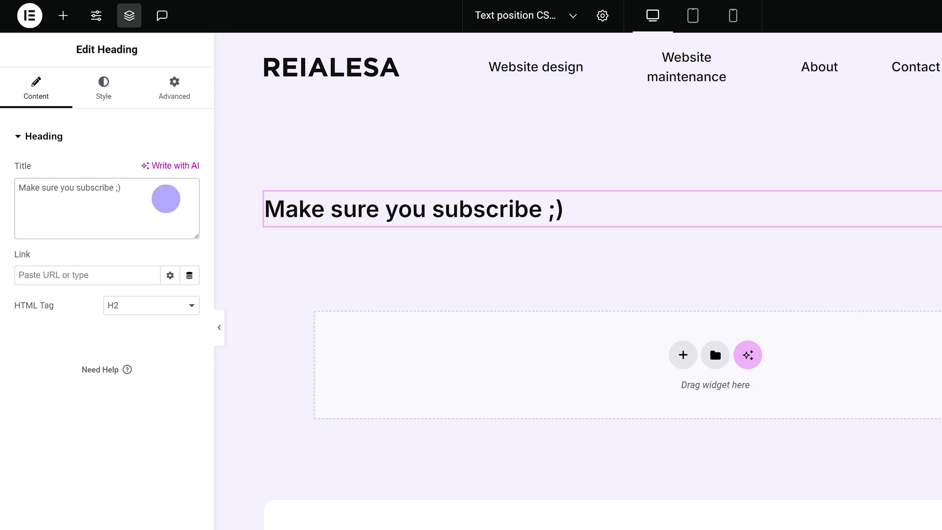
{"action": "left_click", "coordinate": [75, 187]}
{"action": "type", "text": "<div>subscribe"}
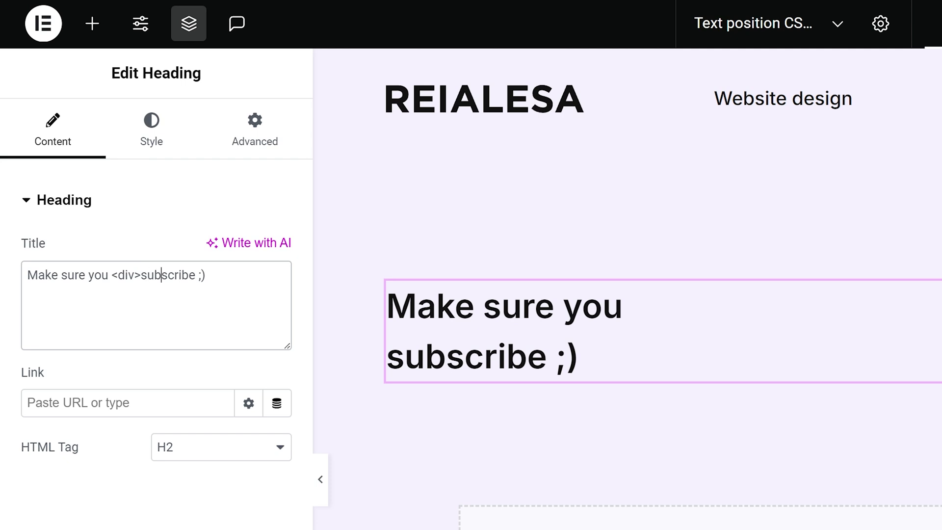
{"action": "type", "text": "</div>"}
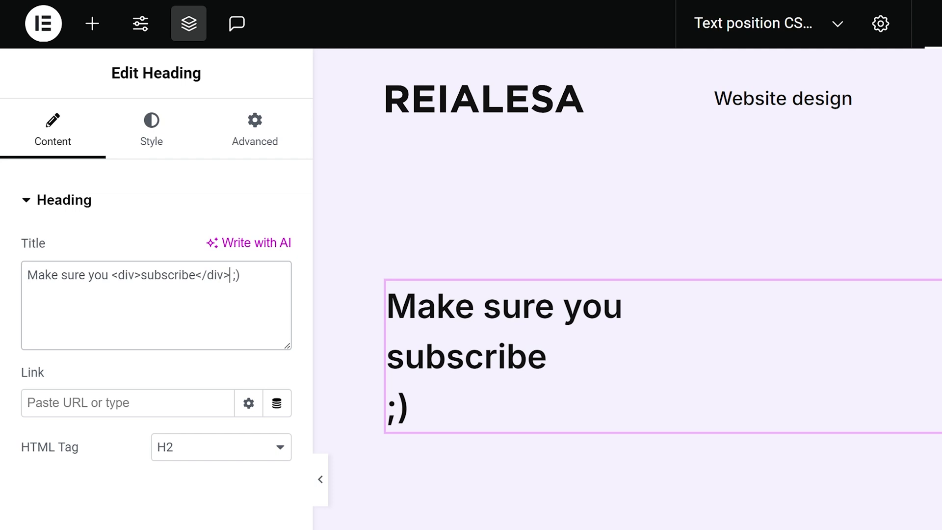
{"action": "key", "text": "shift+Left"}
{"action": "key", "text": "shift+Left"}
{"action": "key", "text": "shift+Left"}
{"action": "key", "text": "shift+Left"}
{"action": "key", "text": "shift+Left"}
{"action": "key", "text": "shift+Left"}
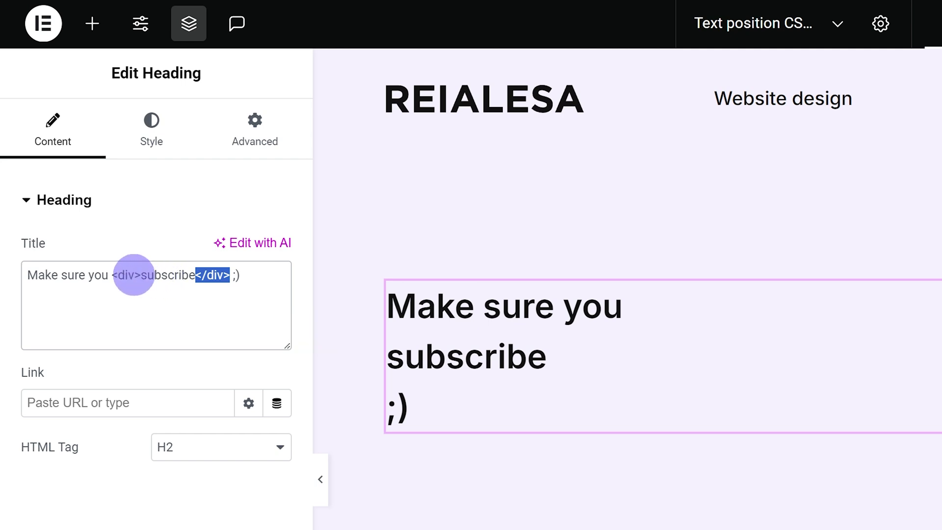
{"action": "left_click", "coordinate": [131, 267]}
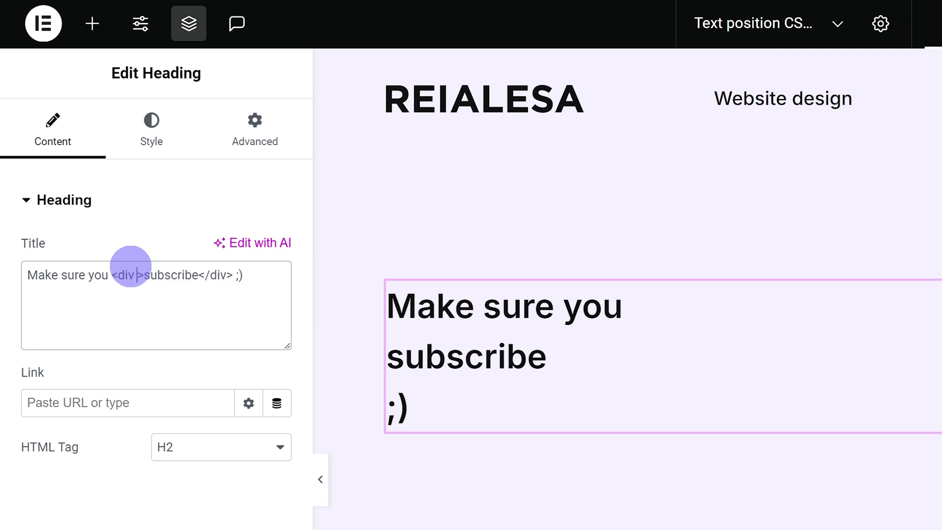
Add class="different-text" inside the opening div tag around 'subscribe'
{"action": "type", "text": "class="}
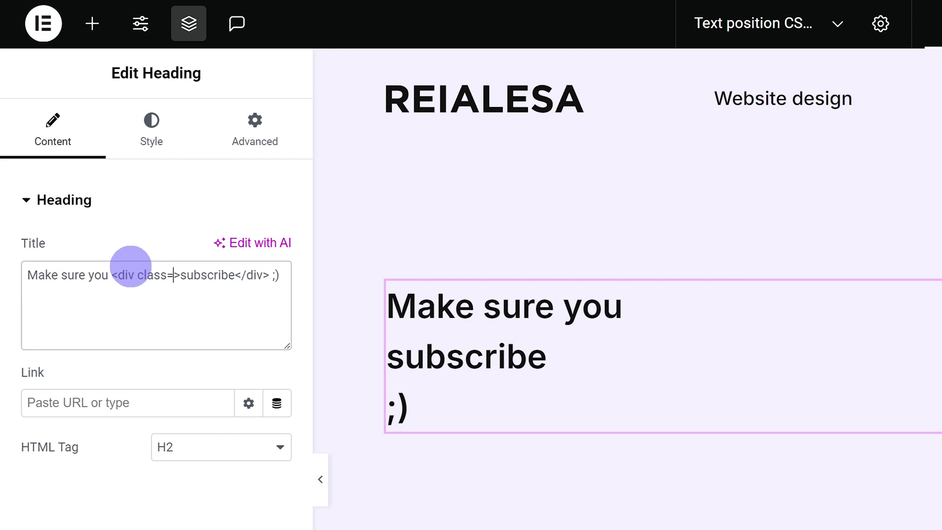
{"action": "type", "text": "\""}
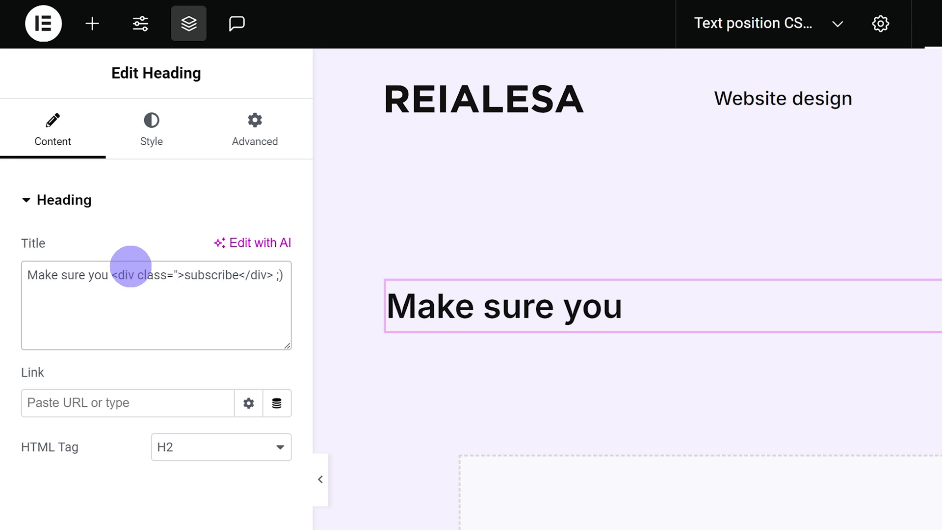
{"action": "type", "text": "different-text\""}
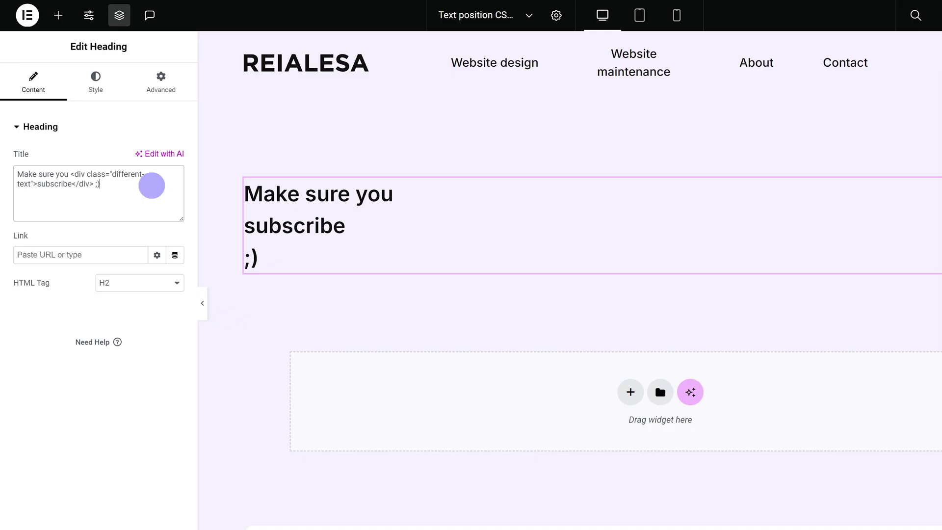
Expand the heading's Advanced > Custom CSS box and check the heading on the live page
{"action": "left_click", "coordinate": [162, 84]}
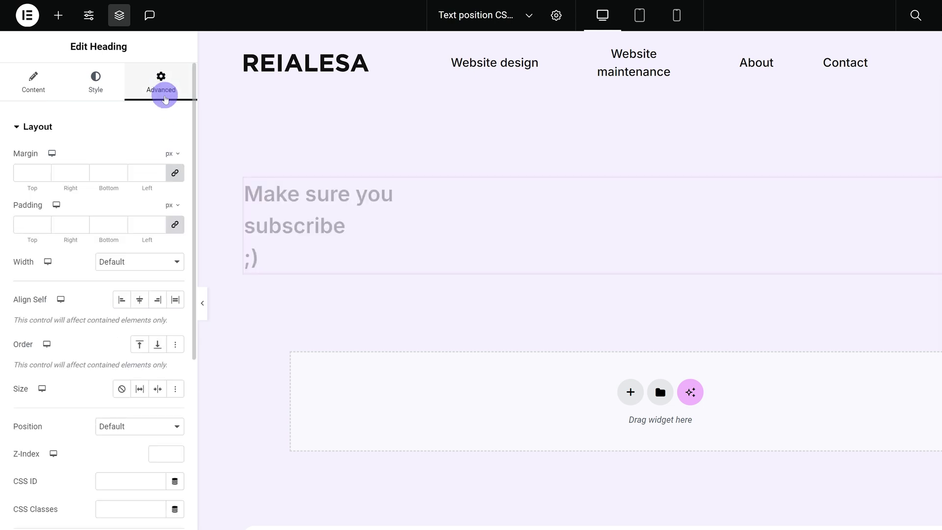
{"action": "scroll", "coordinate": [46, 396], "scroll_direction": "down", "scroll_amount": 8}
{"action": "left_click", "coordinate": [62, 490]}
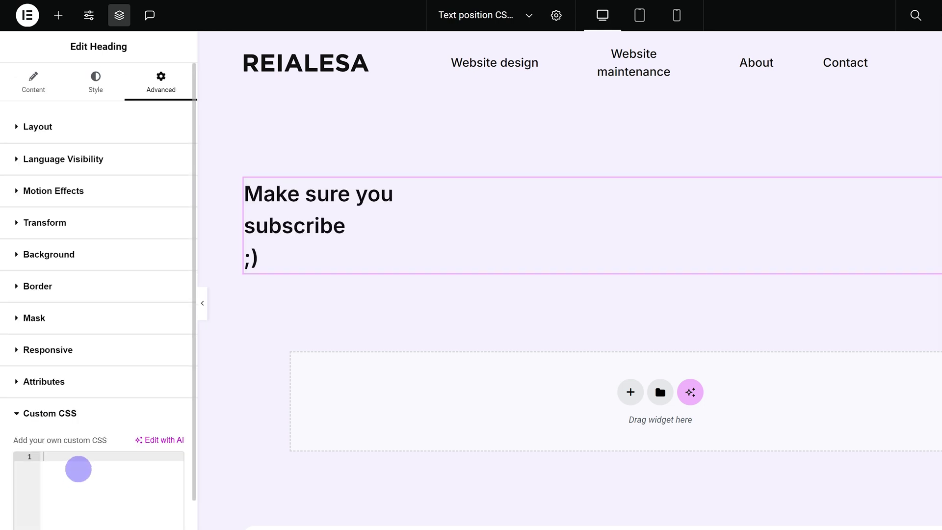
{"action": "left_click", "coordinate": [79, 458]}
{"action": "scroll", "coordinate": [79, 458], "scroll_direction": "down", "scroll_amount": 1}
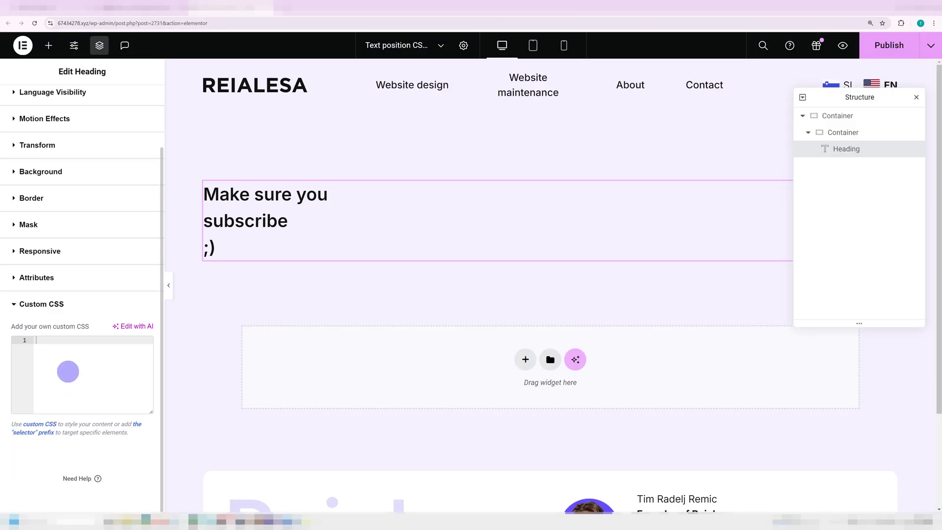
{"action": "scroll", "coordinate": [272, 96], "scroll_direction": "down", "scroll_amount": 1}
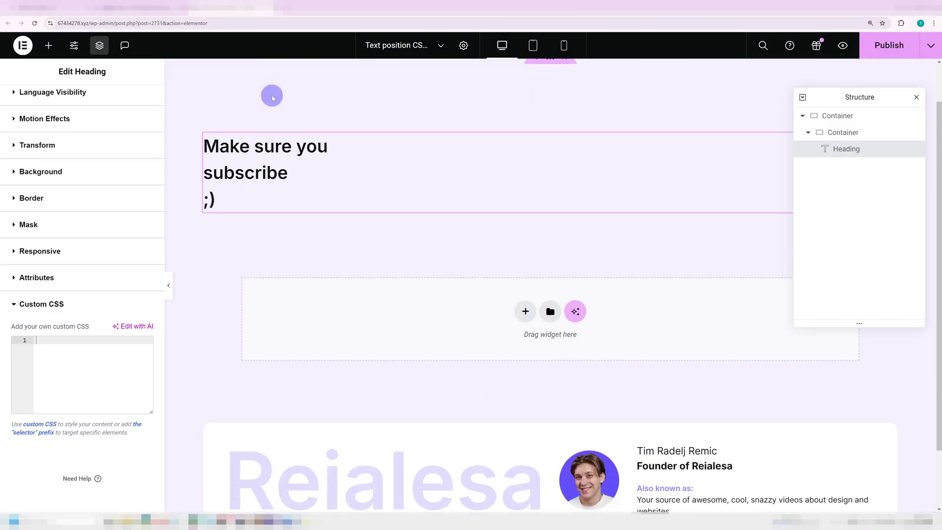
{"action": "scroll", "coordinate": [272, 96], "scroll_direction": "up", "scroll_amount": 1}
{"action": "left_click", "coordinate": [277, 8]}
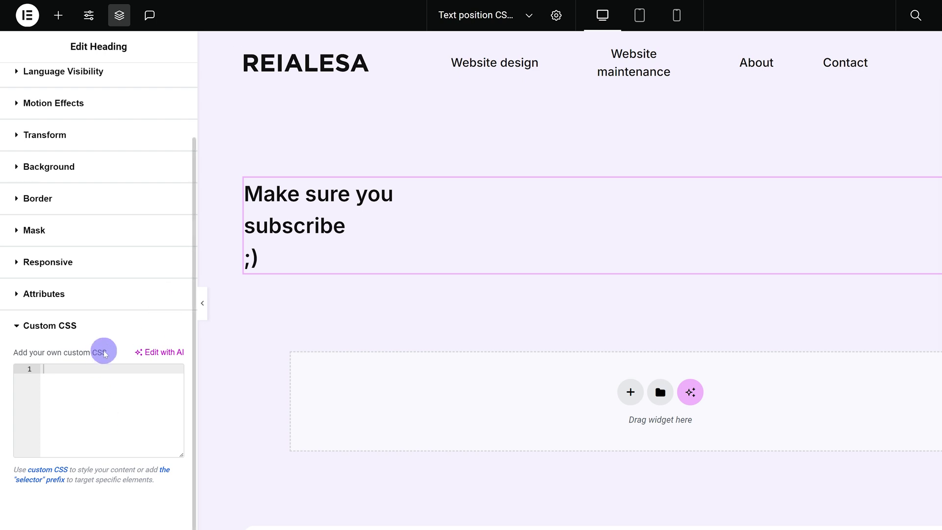
{"action": "scroll", "coordinate": [126, 248], "scroll_direction": "up", "scroll_amount": 2}
{"action": "scroll", "coordinate": [96, 357], "scroll_direction": "down", "scroll_amount": 2}
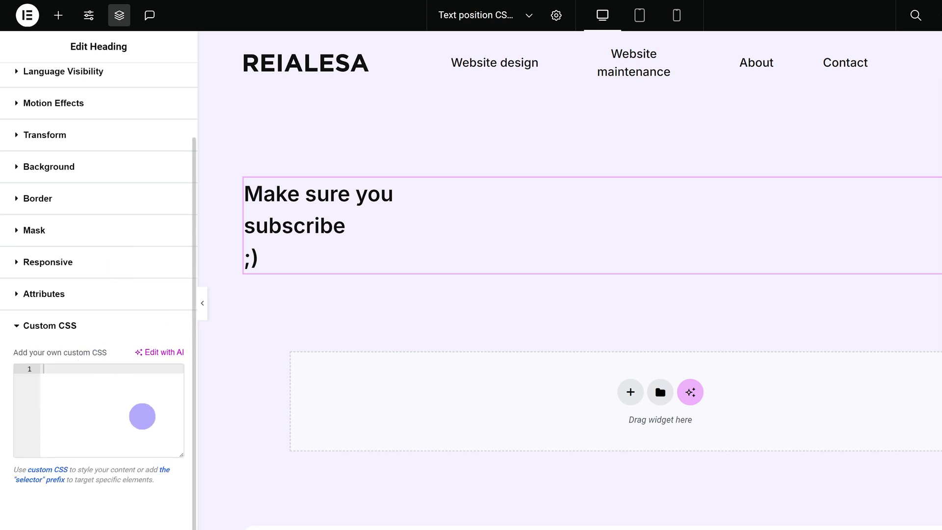
{"action": "key", "text": "alt+Tab"}
Paste the Notepad CSS into Custom CSS as a .different-text rule with 60% font size, raised
{"action": "key", "text": "ctrl+a"}
{"action": "key", "text": "ctrl+c"}
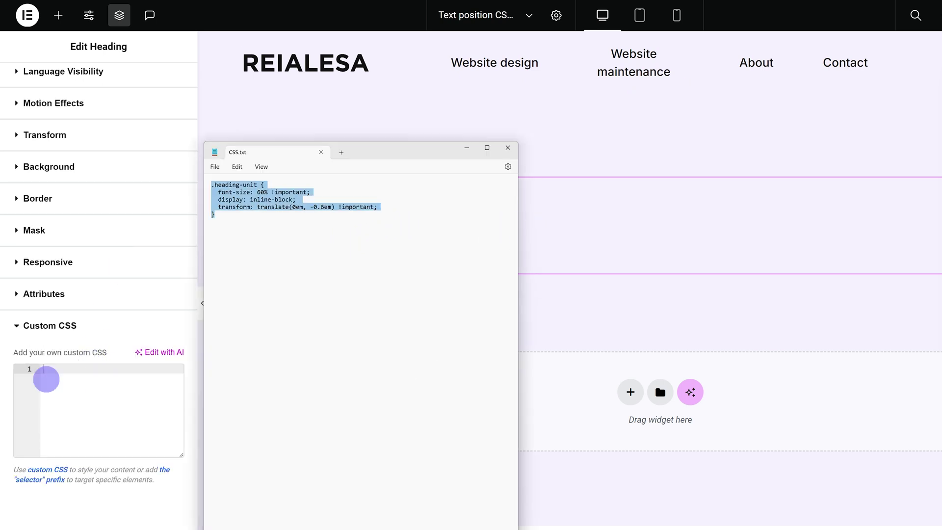
{"action": "left_click", "coordinate": [46, 379]}
{"action": "key", "text": "ctrl+v"}
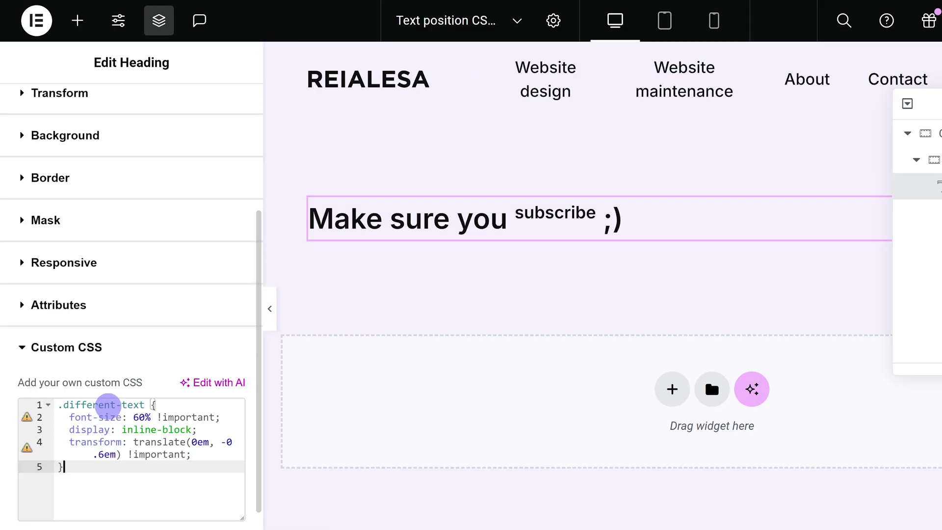
{"action": "left_click_drag", "start_coordinate": [145, 404], "coordinate": [64, 404]}
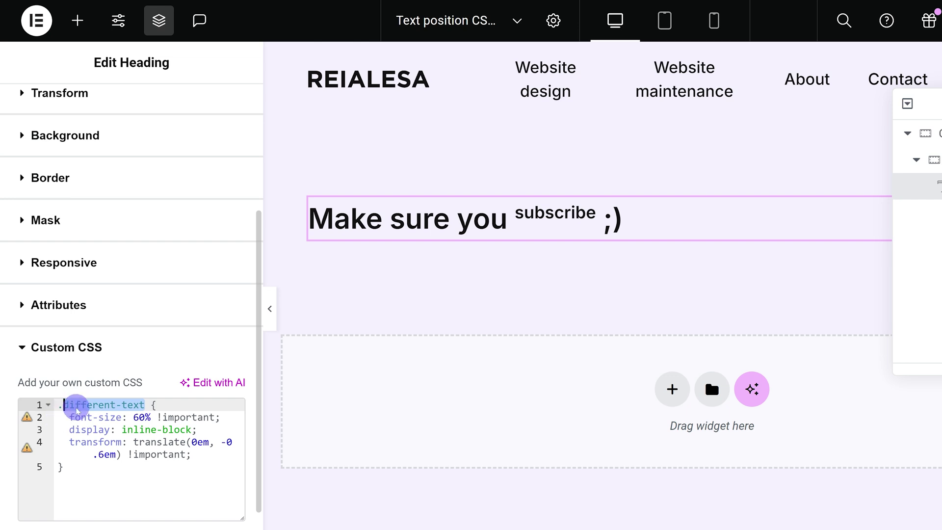
{"action": "left_click_drag", "start_coordinate": [69, 417], "coordinate": [156, 417]}
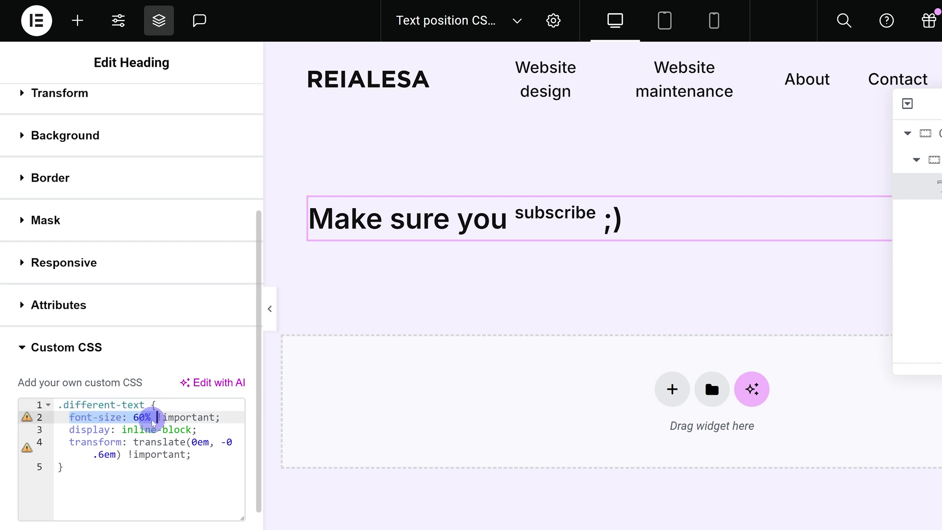
{"action": "scroll", "coordinate": [155, 178], "scroll_direction": "up", "scroll_amount": 5}
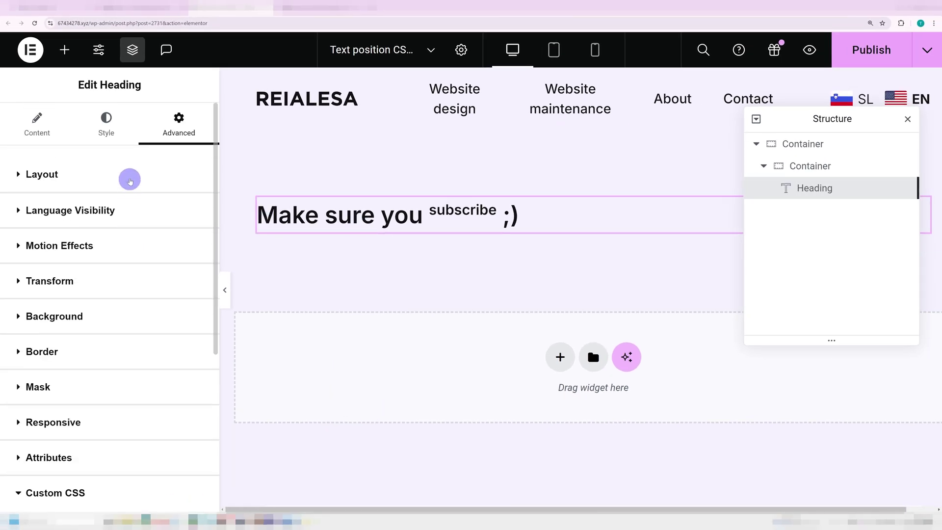
{"action": "left_click", "coordinate": [114, 130]}
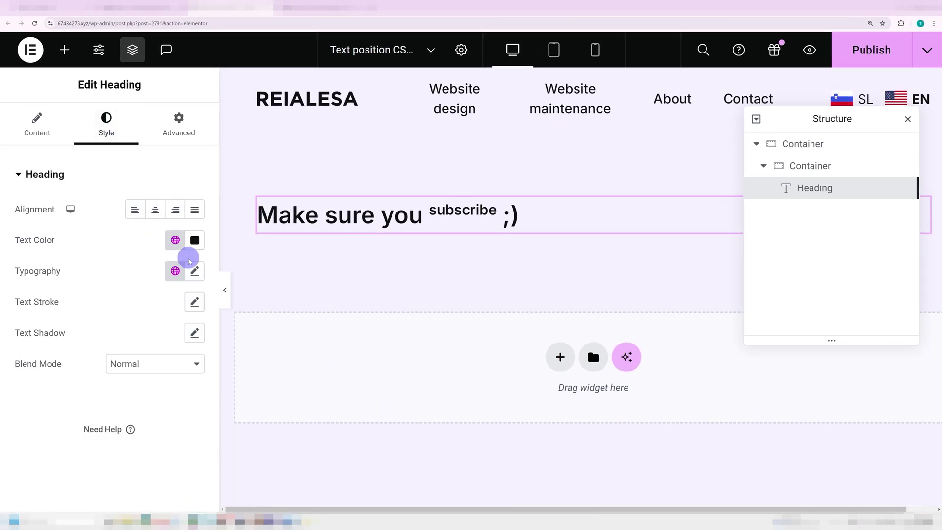
Set the heading's typography size to 4 rem
{"action": "left_click", "coordinate": [192, 270]}
{"action": "left_click", "coordinate": [176, 365]}
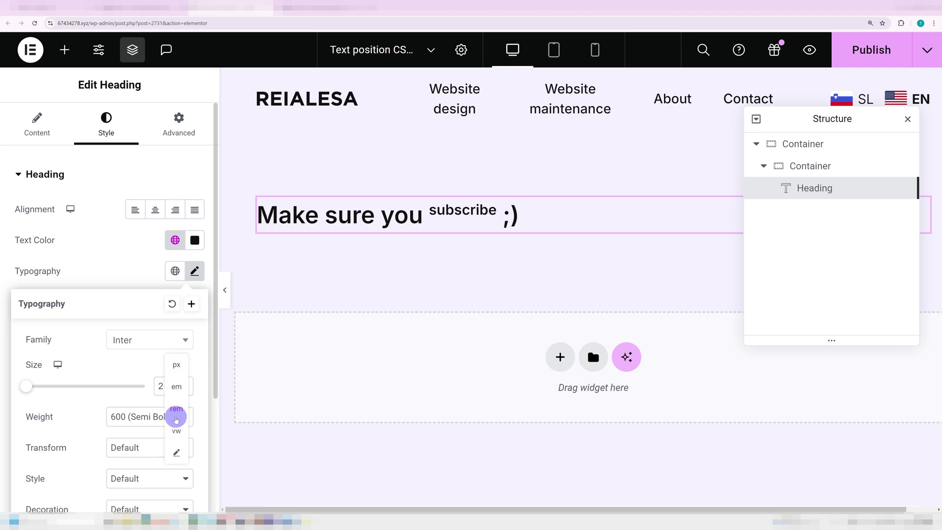
{"action": "left_click", "coordinate": [177, 417]}
{"action": "double_click", "coordinate": [162, 386]}
{"action": "type", "text": "6"}
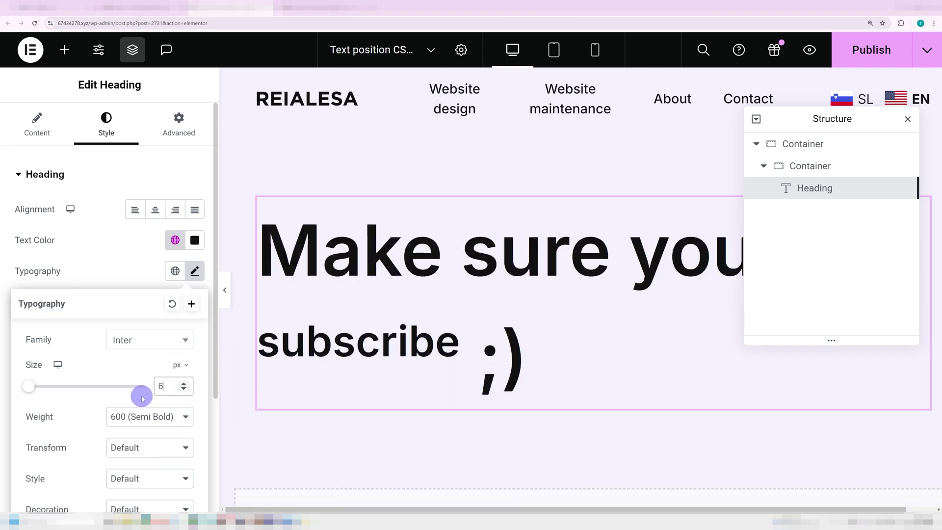
{"action": "key", "text": "BackSpace"}
{"action": "type", "text": "4"}
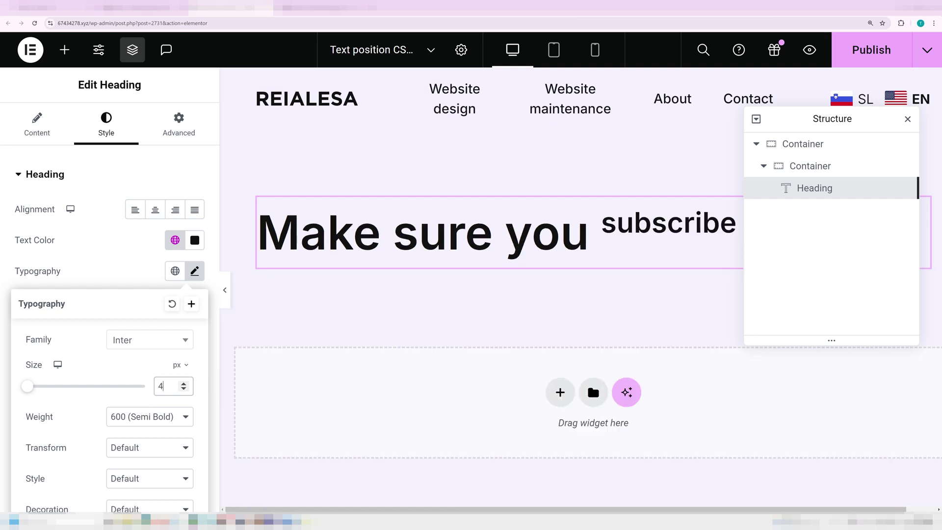
{"action": "left_click_drag", "start_coordinate": [801, 120], "coordinate": [792, 272]}
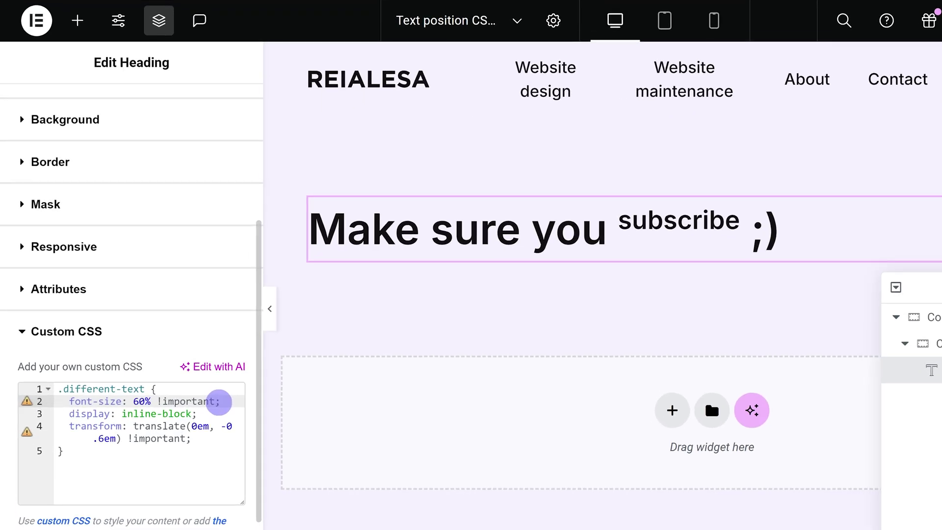
{"action": "left_click", "coordinate": [218, 402]}
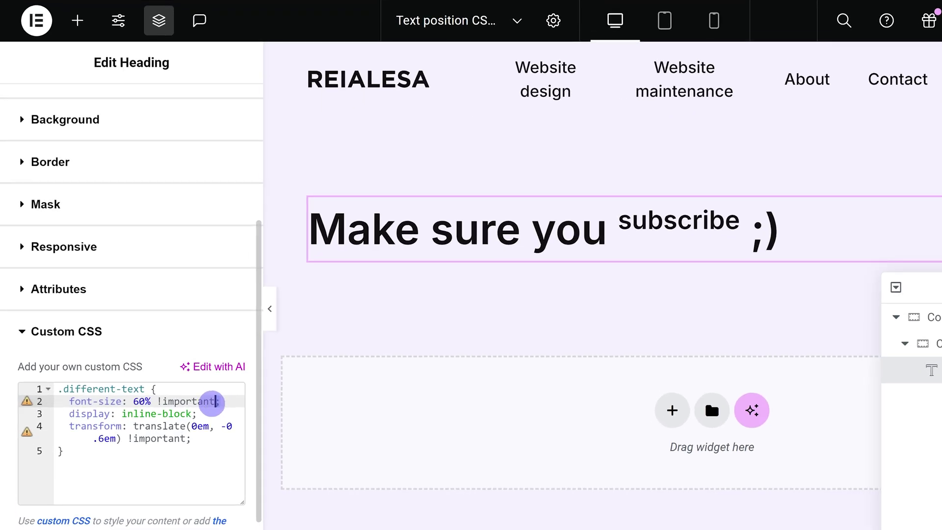
{"action": "left_click_drag", "start_coordinate": [218, 402], "coordinate": [64, 388]}
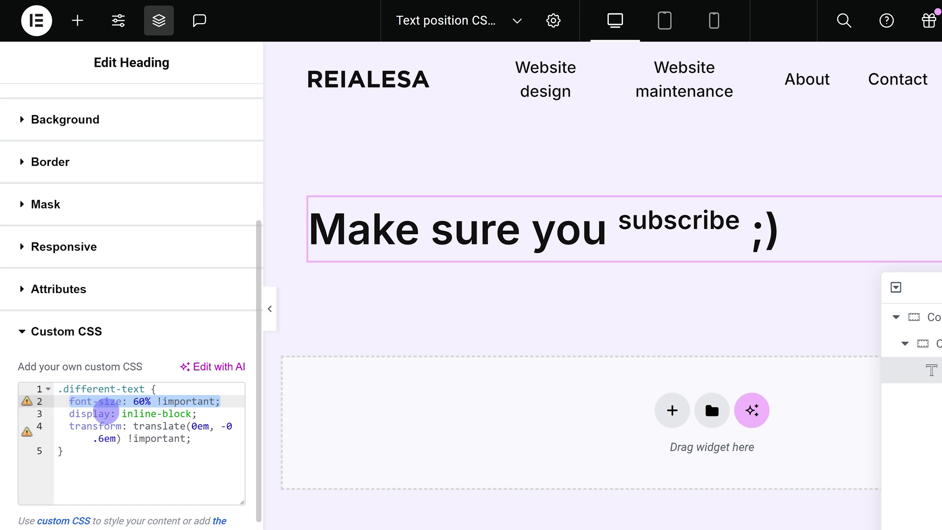
{"action": "triple_click", "coordinate": [107, 413]}
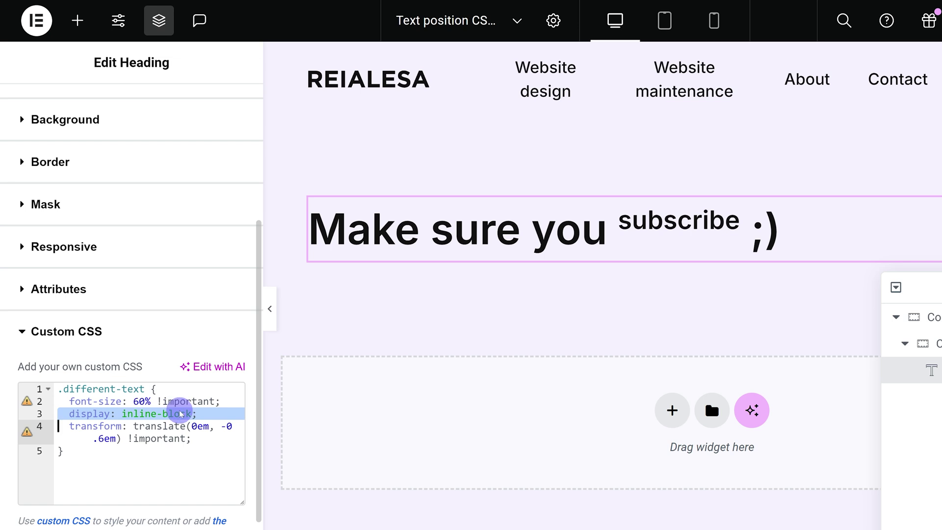
{"action": "key", "text": "BackSpace"}
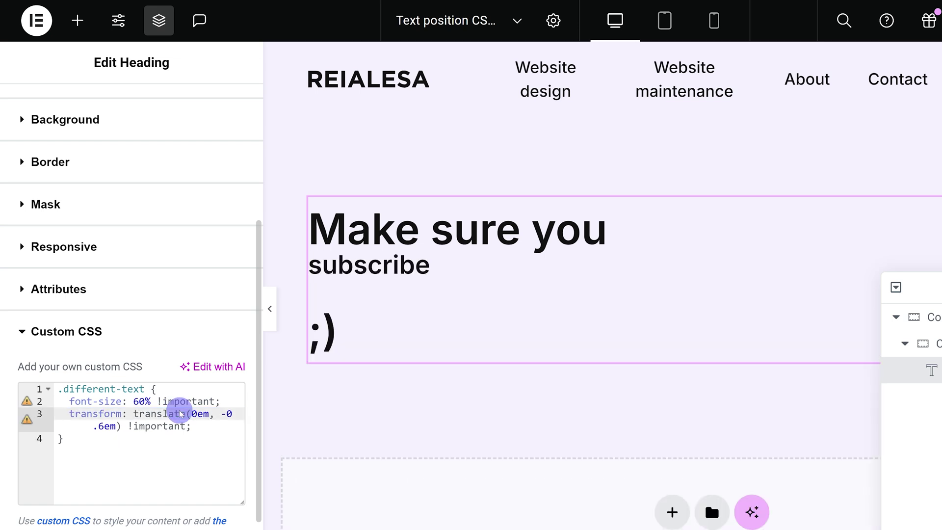
{"action": "key", "text": "ctrl+z"}
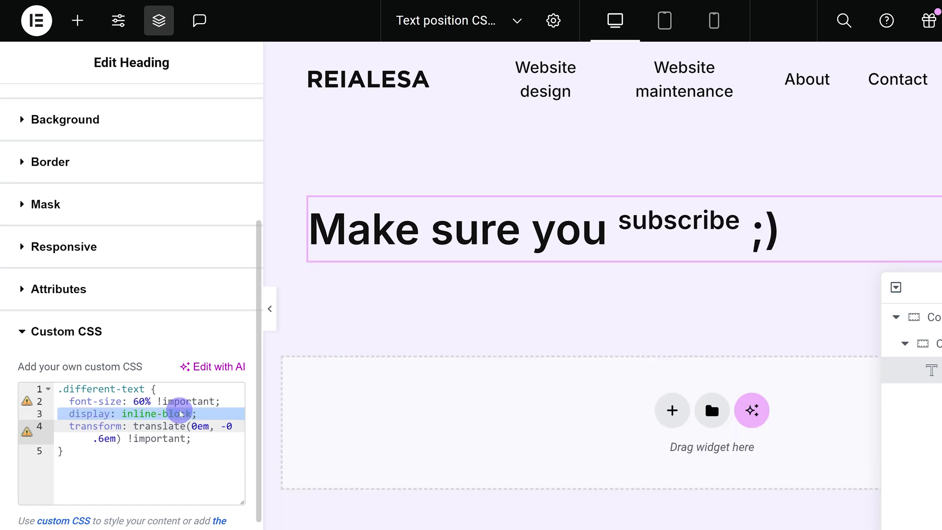
{"action": "left_click", "coordinate": [181, 413]}
Try a 3em horizontal translate offset for .different-text, then revert it to 0em
{"action": "left_click", "coordinate": [196, 426]}
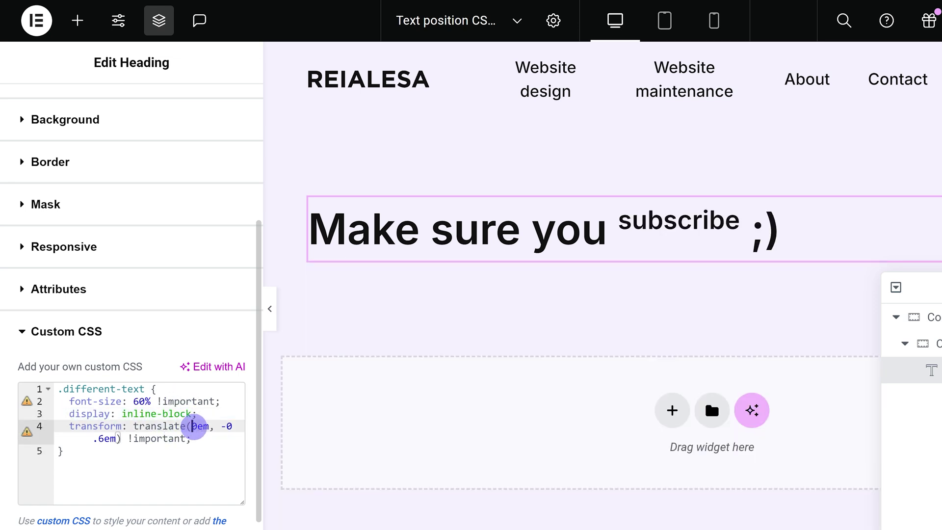
{"action": "left_click", "coordinate": [198, 426]}
{"action": "key", "text": "BackSpace"}
{"action": "type", "text": "3"}
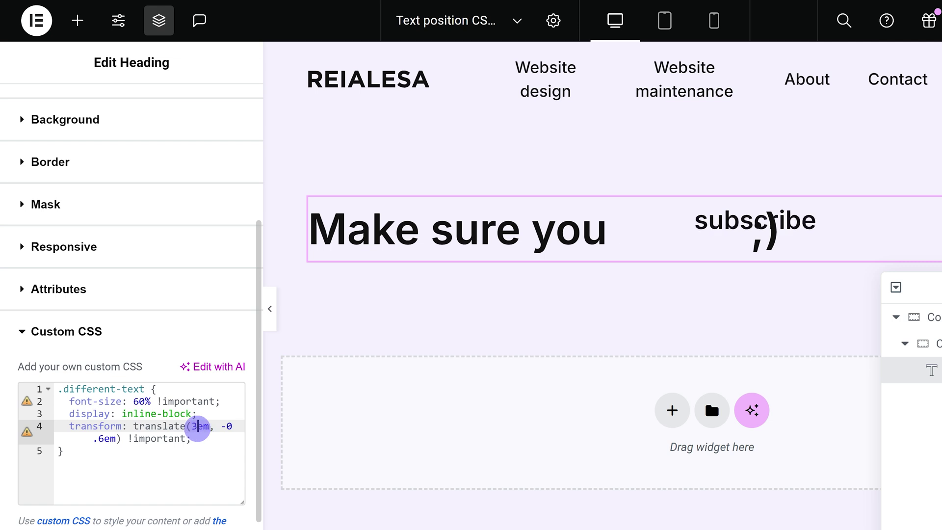
{"action": "key", "text": "BackSpace"}
{"action": "type", "text": "0"}
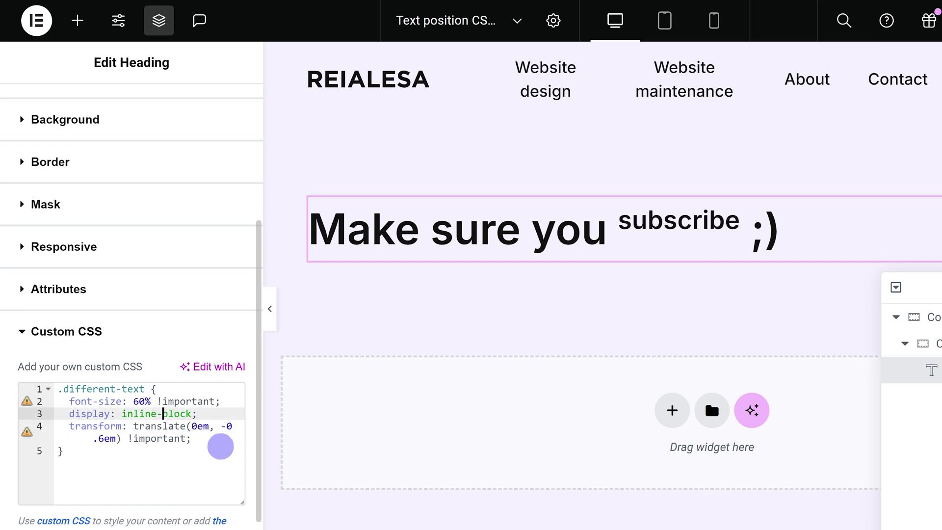
Adjust the vertical translate offset, settling on translate(0em, -1.5em)
{"action": "left_click_drag", "start_coordinate": [220, 427], "coordinate": [105, 438]}
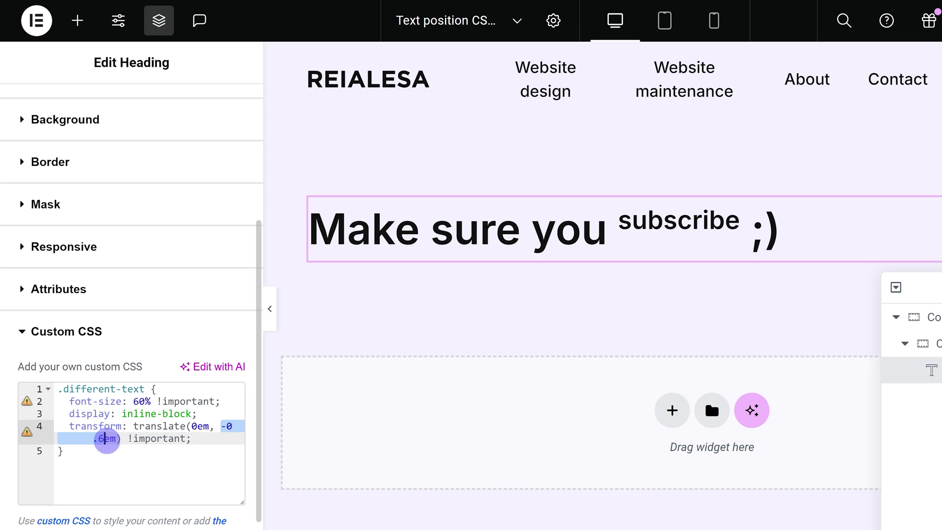
{"action": "type", "text": "2.0"}
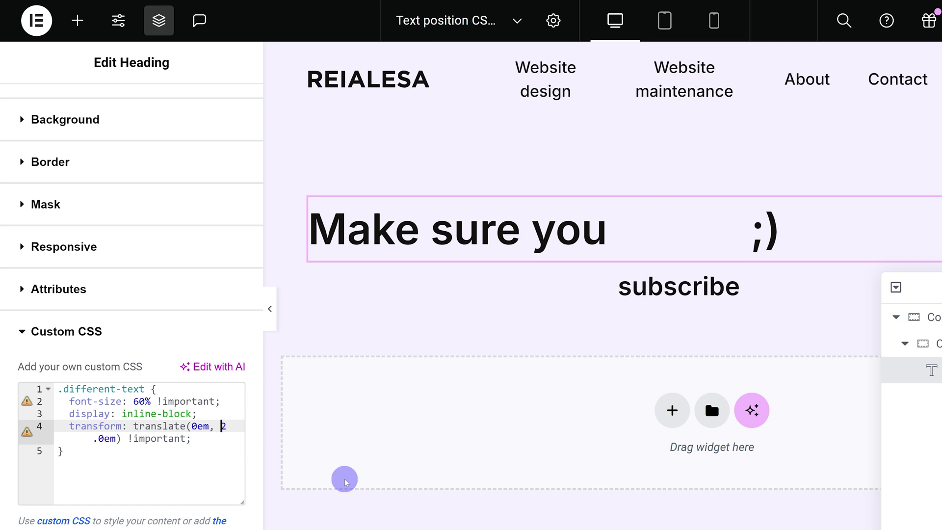
{"action": "type", "text": "1"}
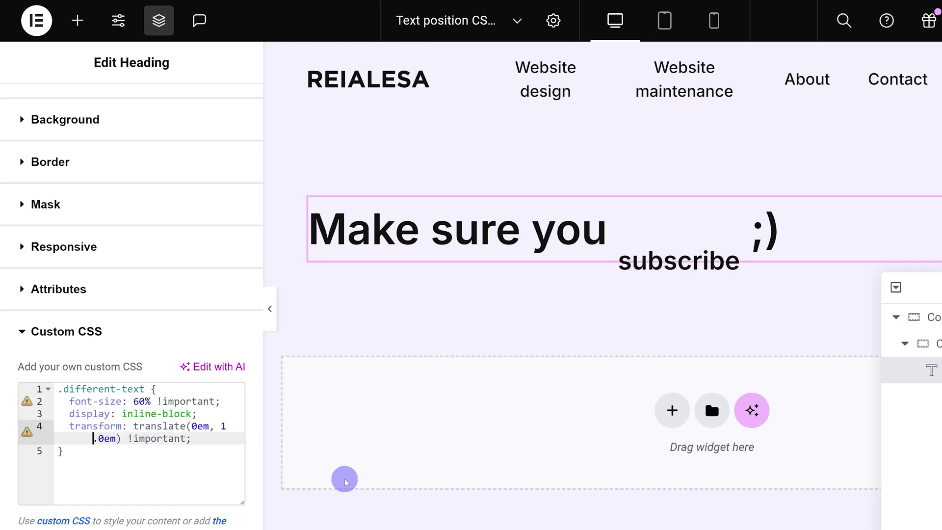
{"action": "type", "text": "25"}
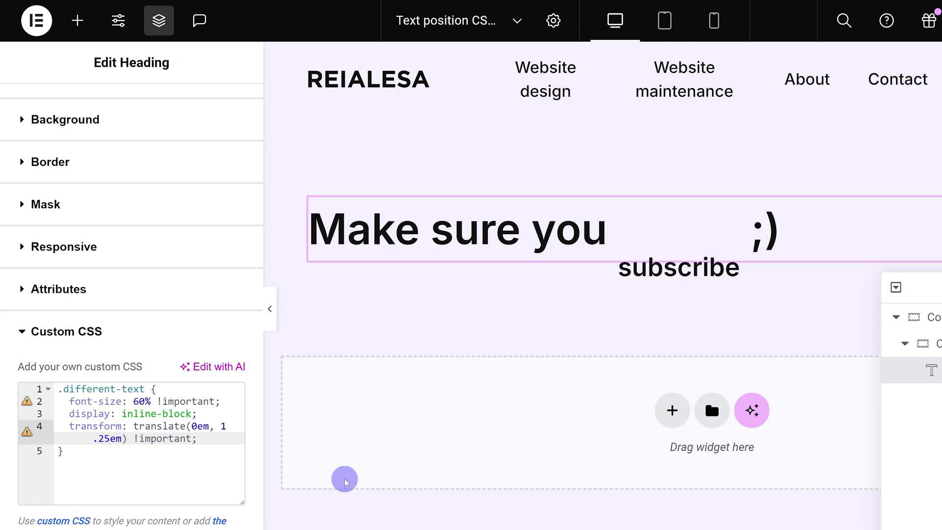
{"action": "key", "text": "BackSpace"}
{"action": "type", "text": "3"}
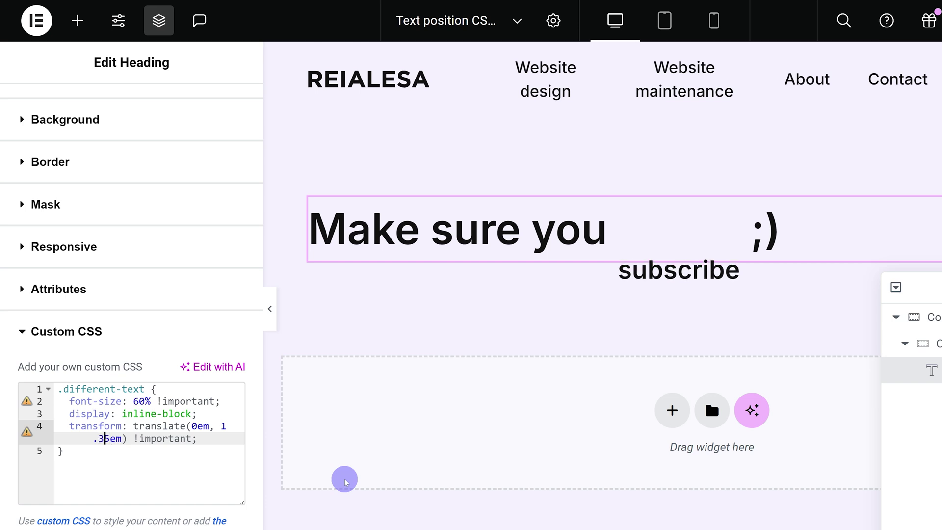
{"action": "key", "text": "BackSpace"}
{"action": "key", "text": "Left"}
{"action": "key", "text": "Left"}
{"action": "type", "text": "-"}
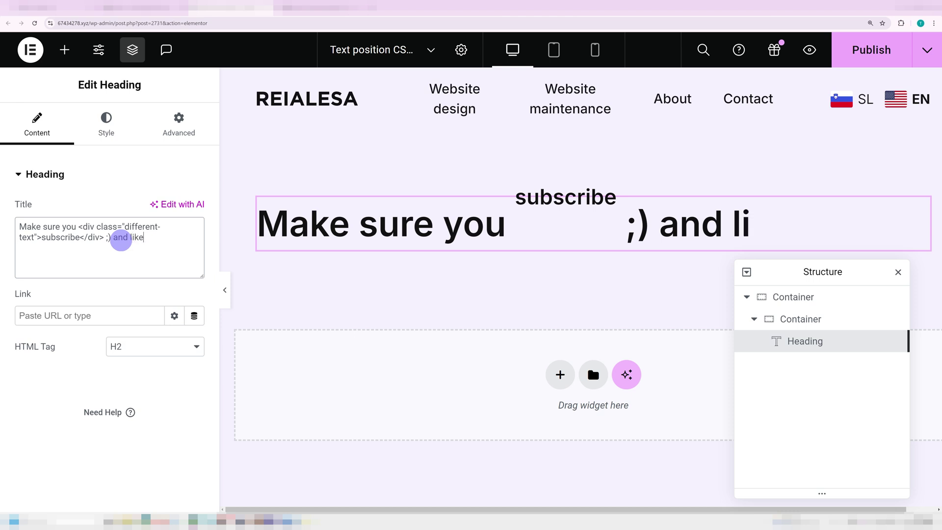
Append 'and like the video' to the title and preview it at tablet and mobile widths
{"action": "type", "text": "the video"}
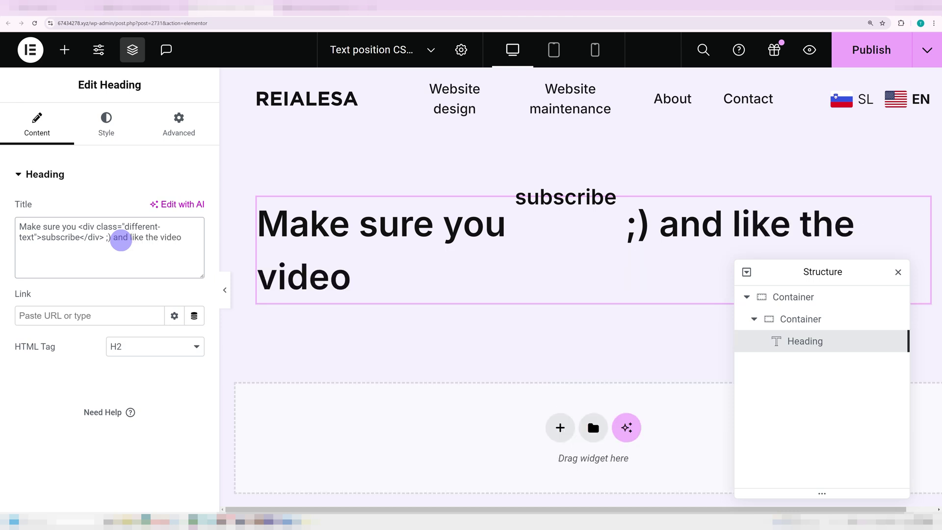
{"action": "key", "text": "ctrl+shift+m"}
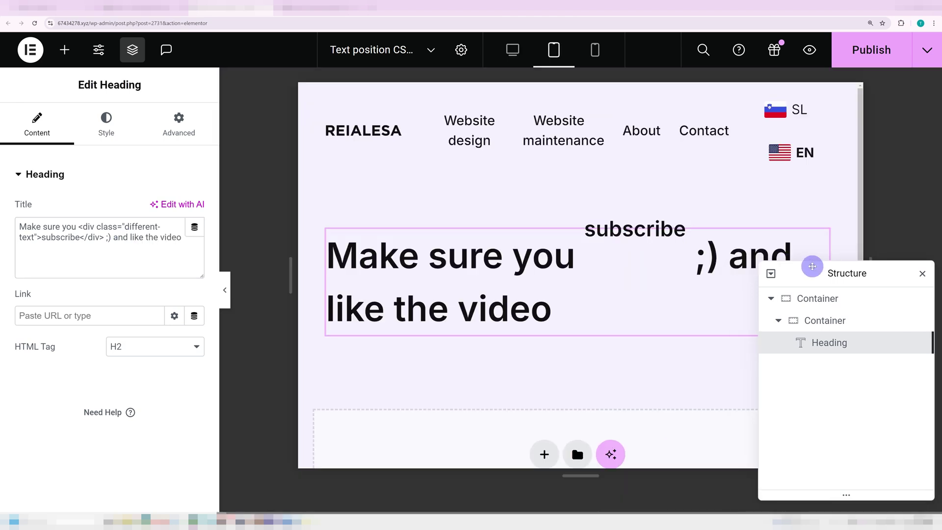
{"action": "left_click", "coordinate": [592, 62]}
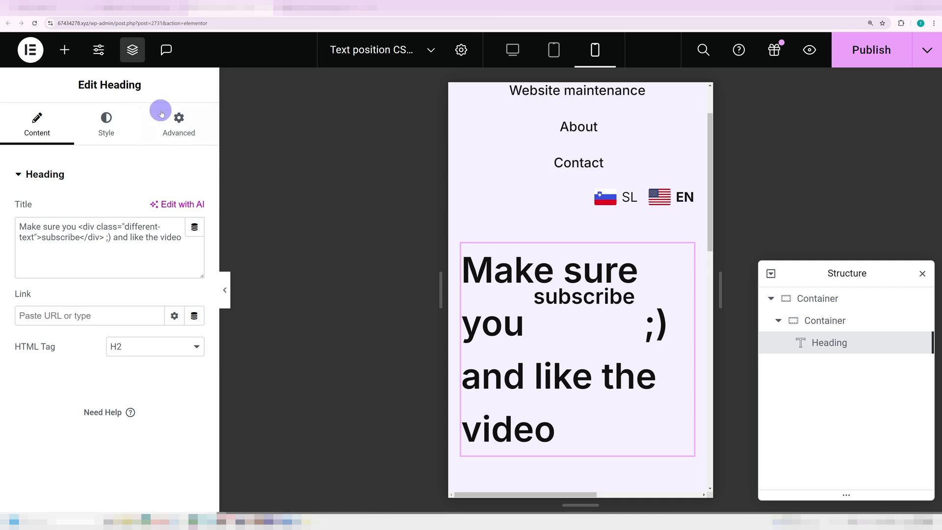
{"action": "left_click", "coordinate": [160, 110]}
Change the .different-text translate Y offset from -1.5em to -0.5em
{"action": "scroll", "coordinate": [146, 339], "scroll_direction": "down", "scroll_amount": 2}
{"action": "scroll", "coordinate": [122, 399], "scroll_direction": "down", "scroll_amount": 6}
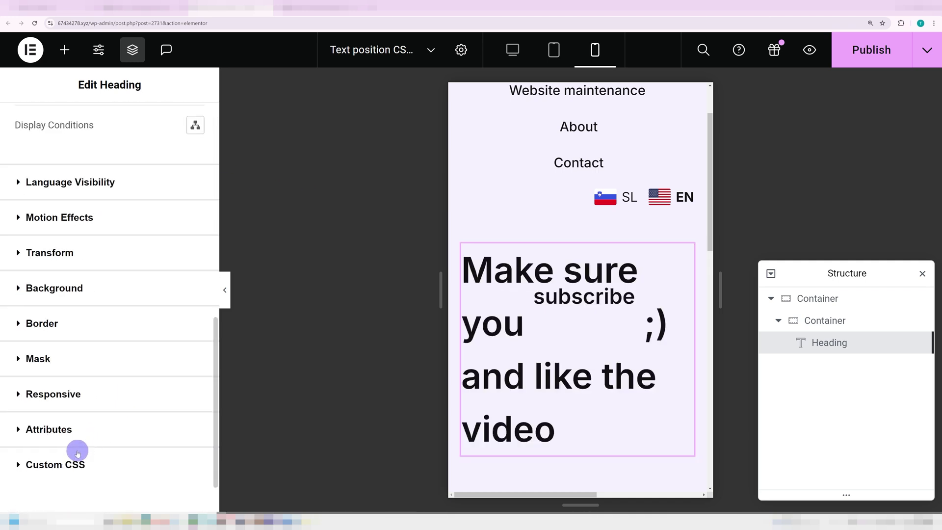
{"action": "left_click", "coordinate": [76, 464]}
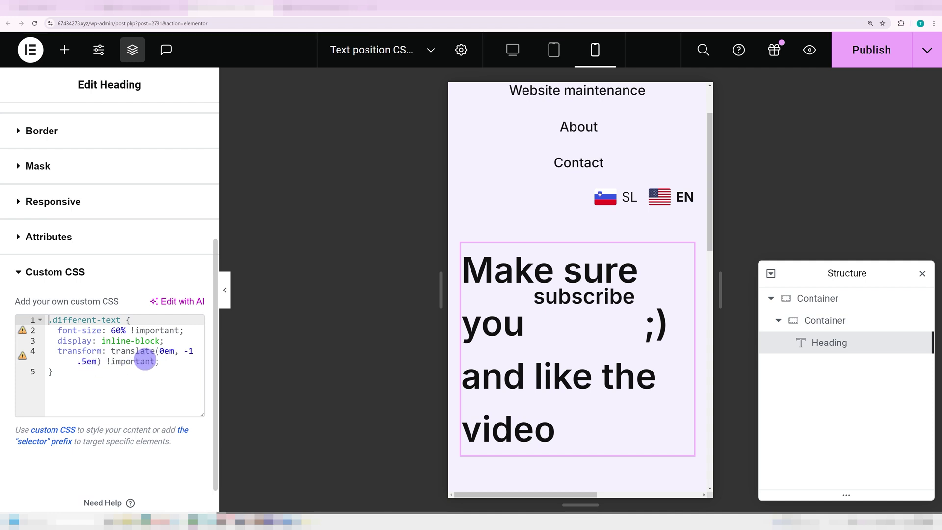
{"action": "left_click", "coordinate": [193, 351]}
{"action": "key", "text": "BackSpace"}
{"action": "type", "text": "0"}
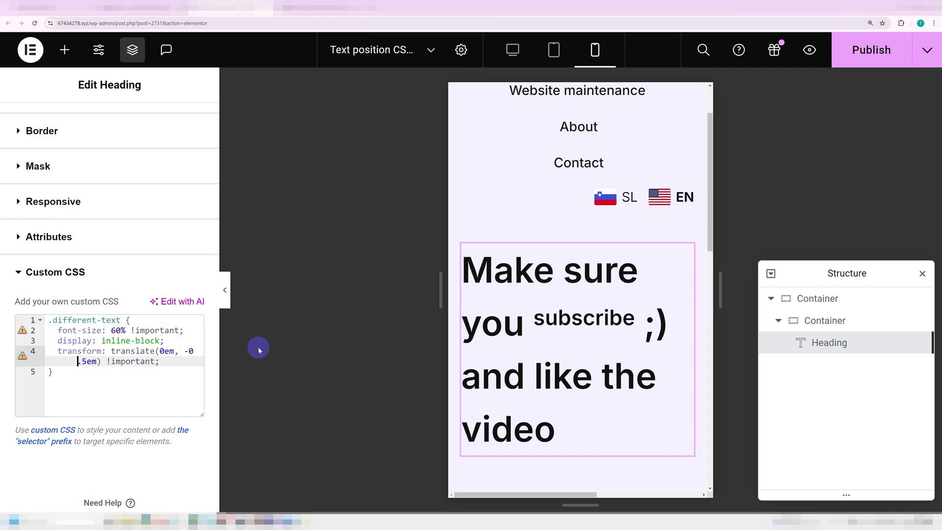